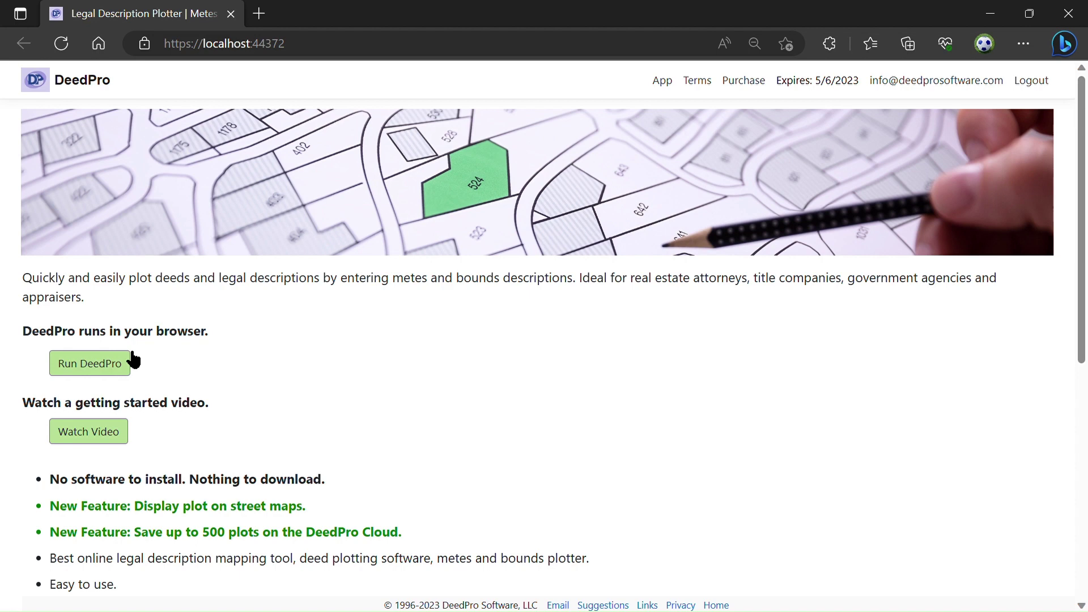
- Launch DeedPro and open the Parcel file from the cloud, showing its 5 calls and 3.4435-acre outline
left_click(106, 369)
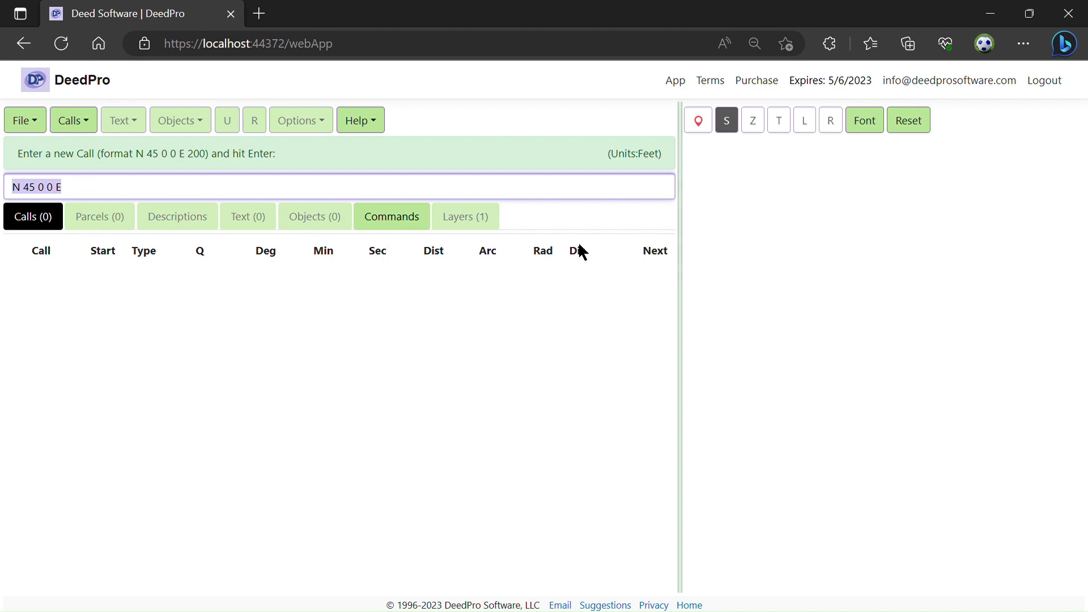
left_click(28, 121)
left_click(53, 174)
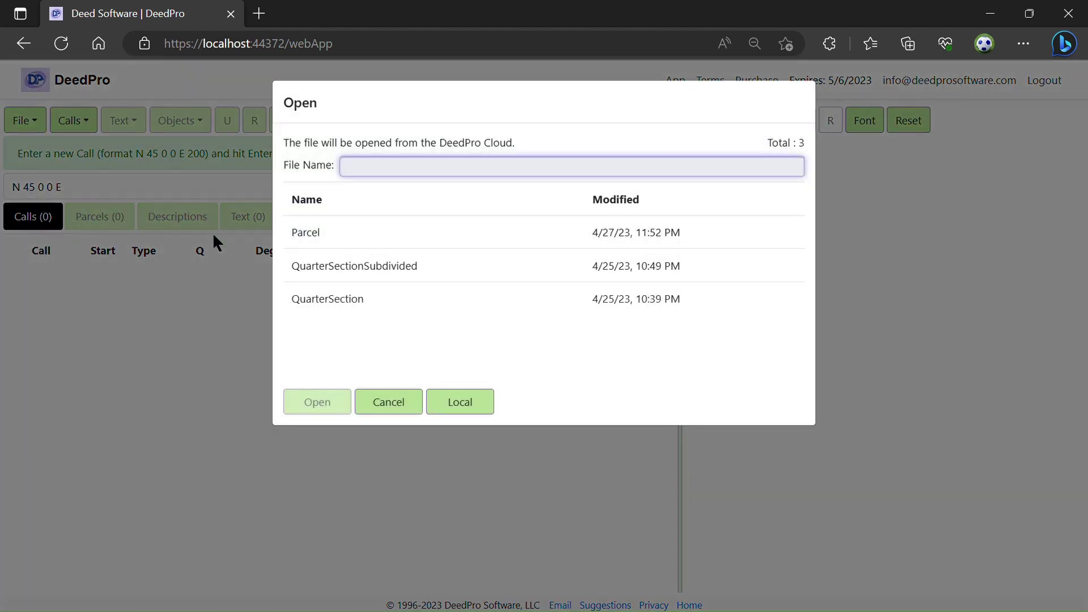
left_click(327, 241)
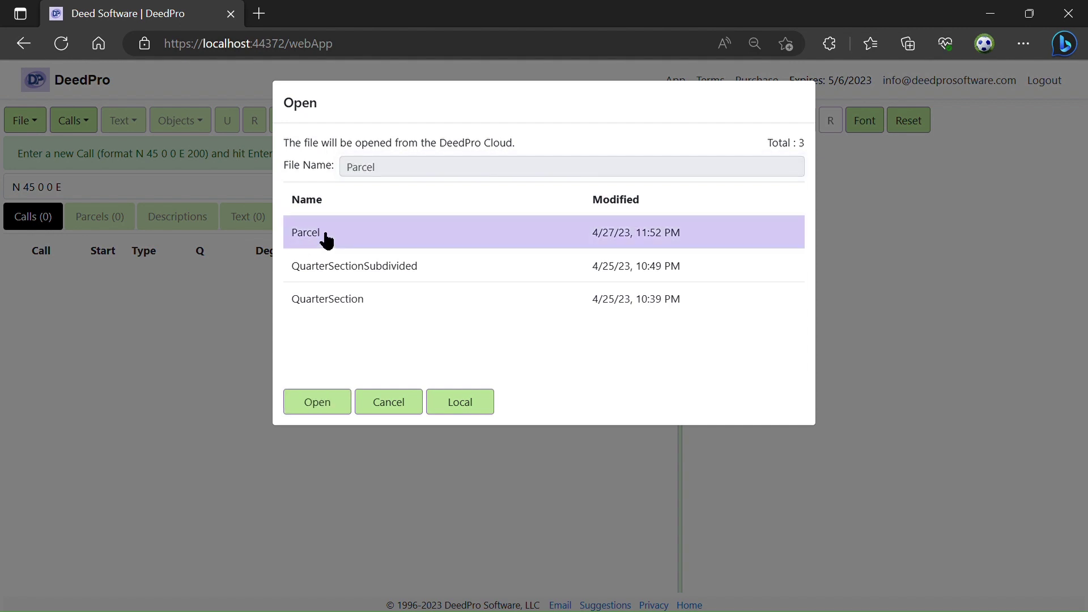
left_click(317, 401)
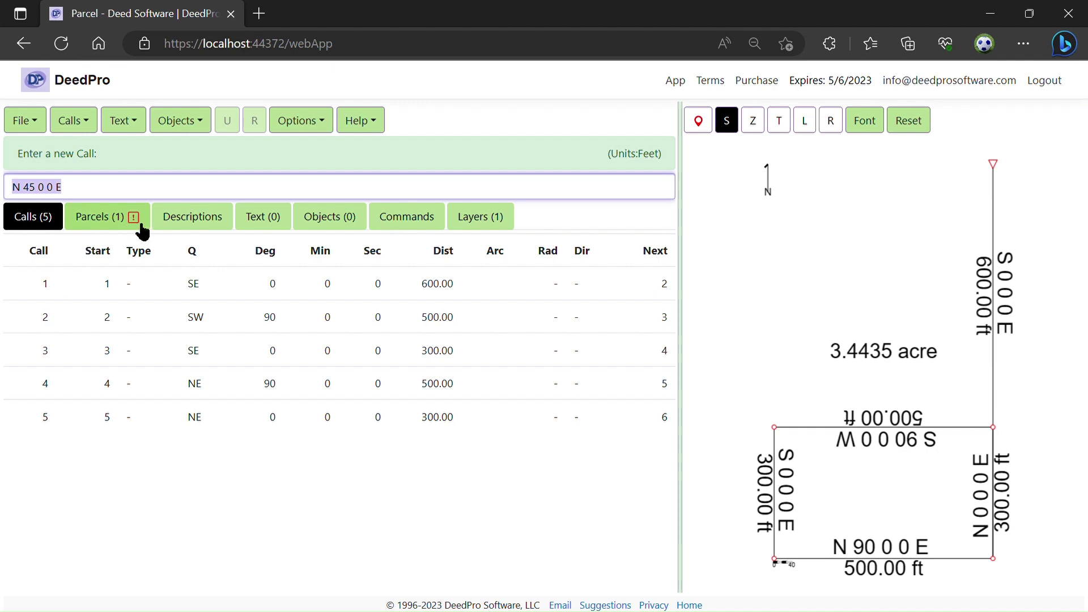
- Review the parcel summary and calls 1–3, noting the 600 ft closing distance and 27.27% closing error
left_click(110, 218)
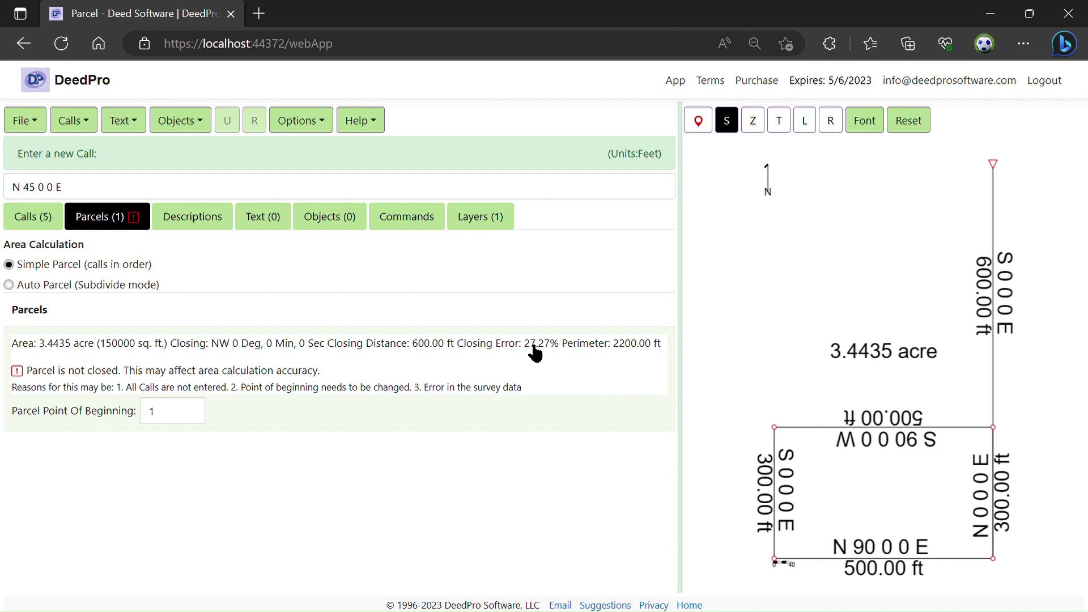
left_click(534, 353)
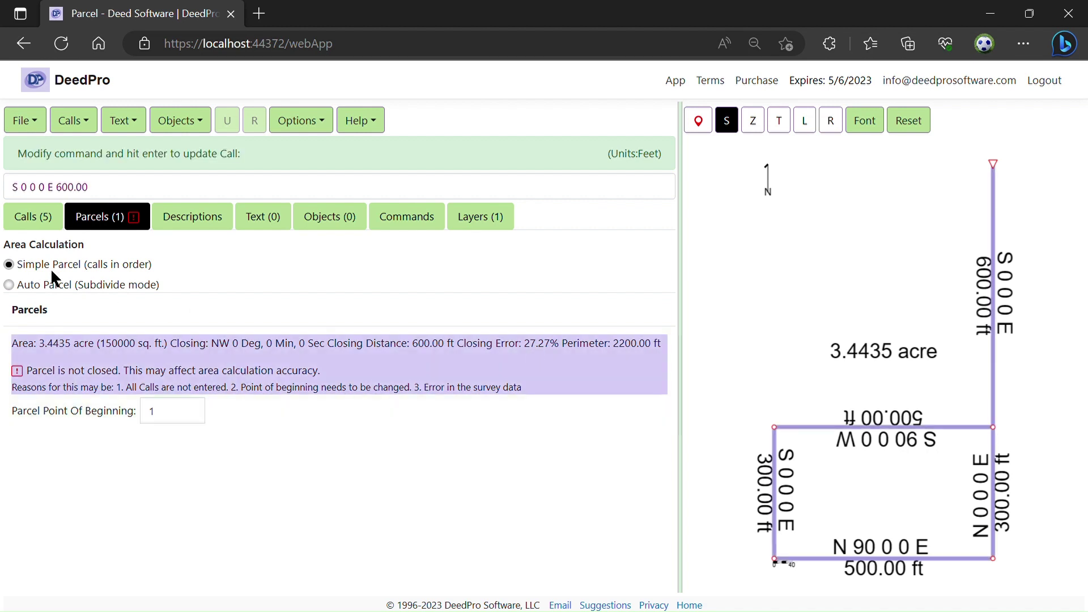
left_click(35, 222)
left_click(92, 296)
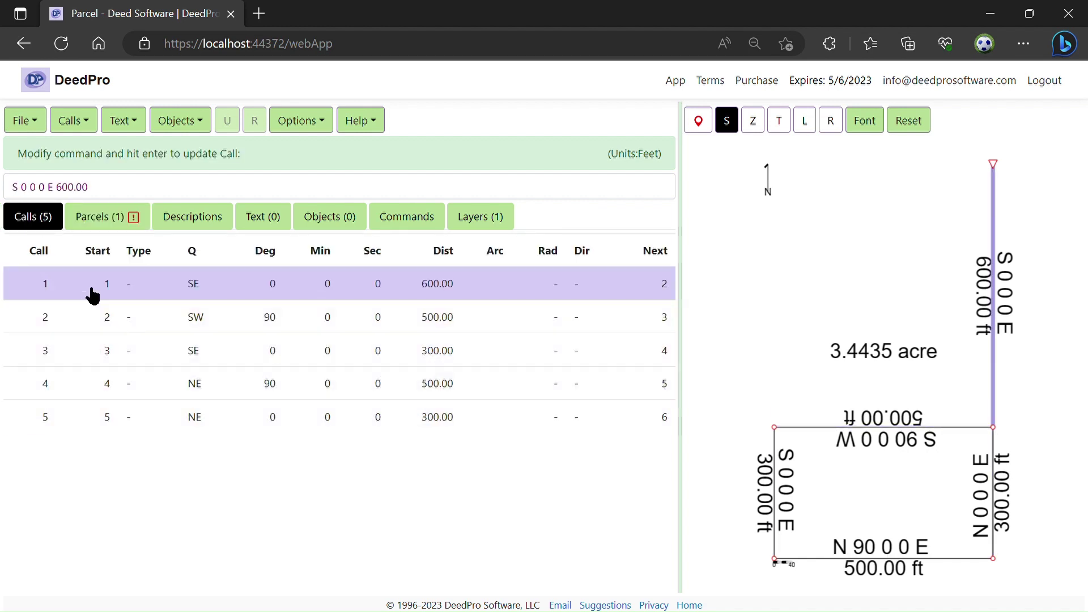
left_click(97, 315)
left_click(99, 338)
left_click(103, 287)
- Set the parcel's point of beginning to 2 so it closes at 0.00% error with a 1600 ft perimeter
left_click(101, 220)
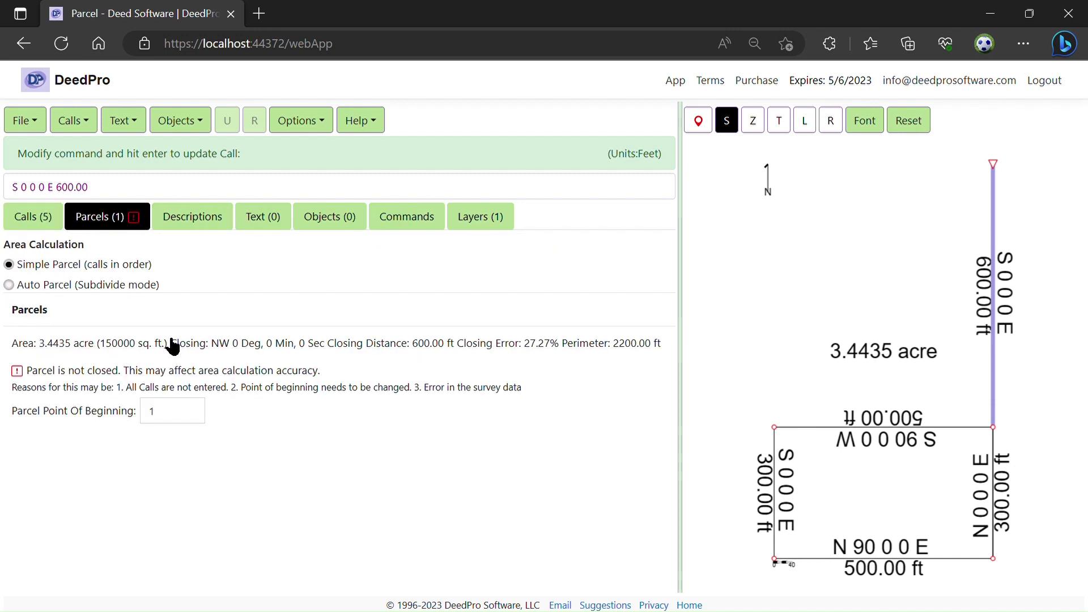
left_click(193, 406)
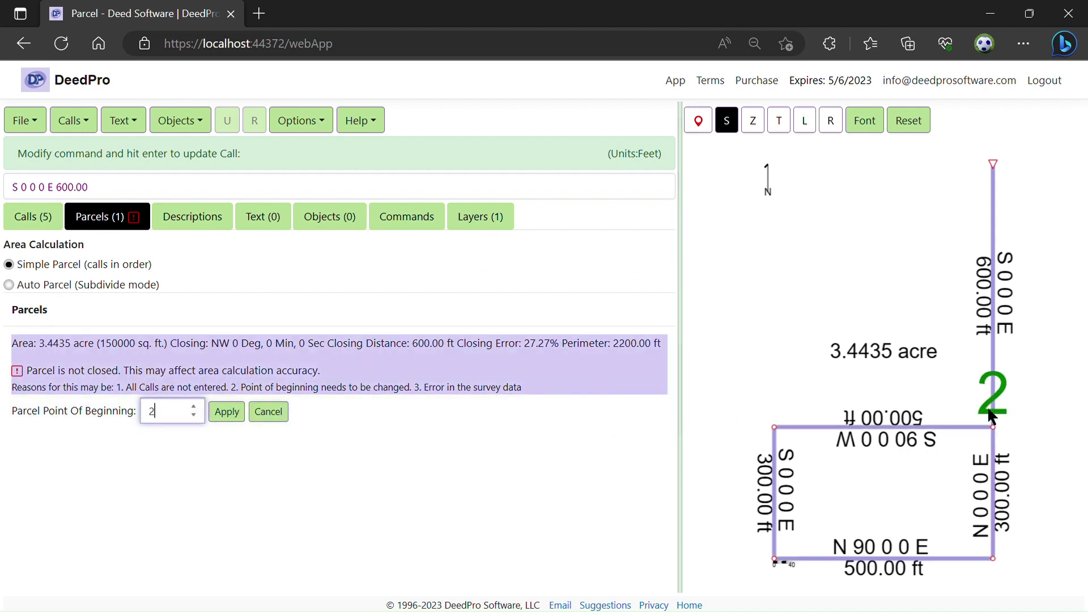
left_click(226, 411)
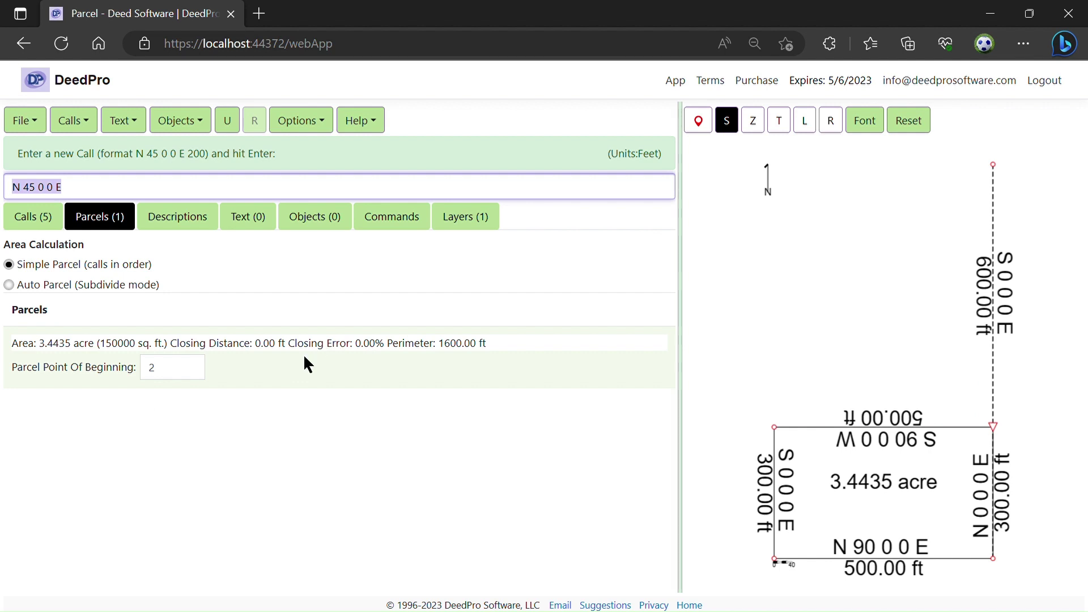
left_click(572, 242)
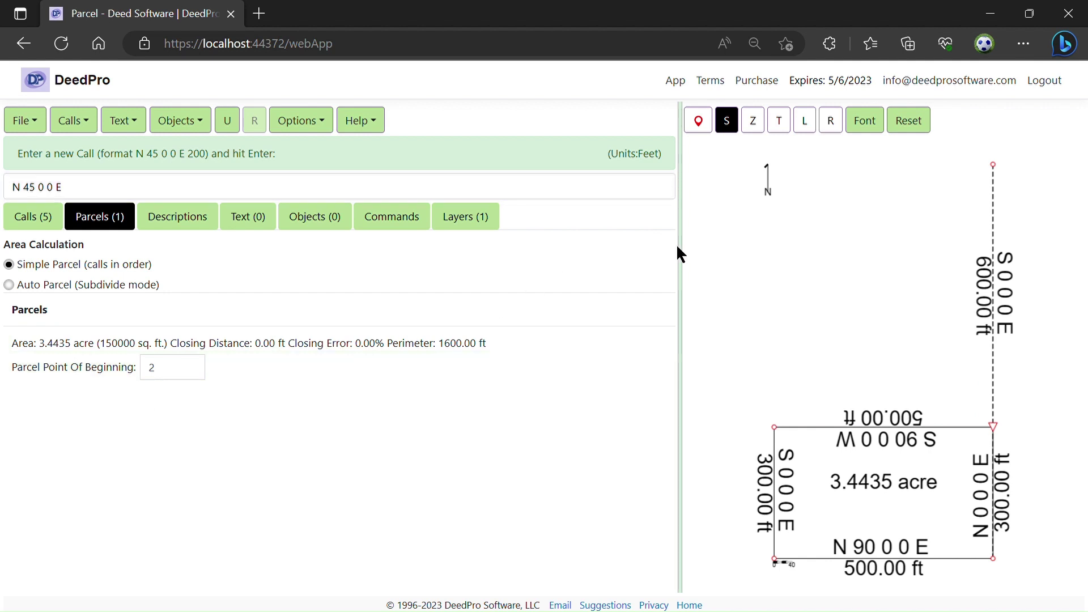
- Import QuarterSectionSubdivided as a second layer beside Main, adding four 40-acre tracts
left_click(462, 221)
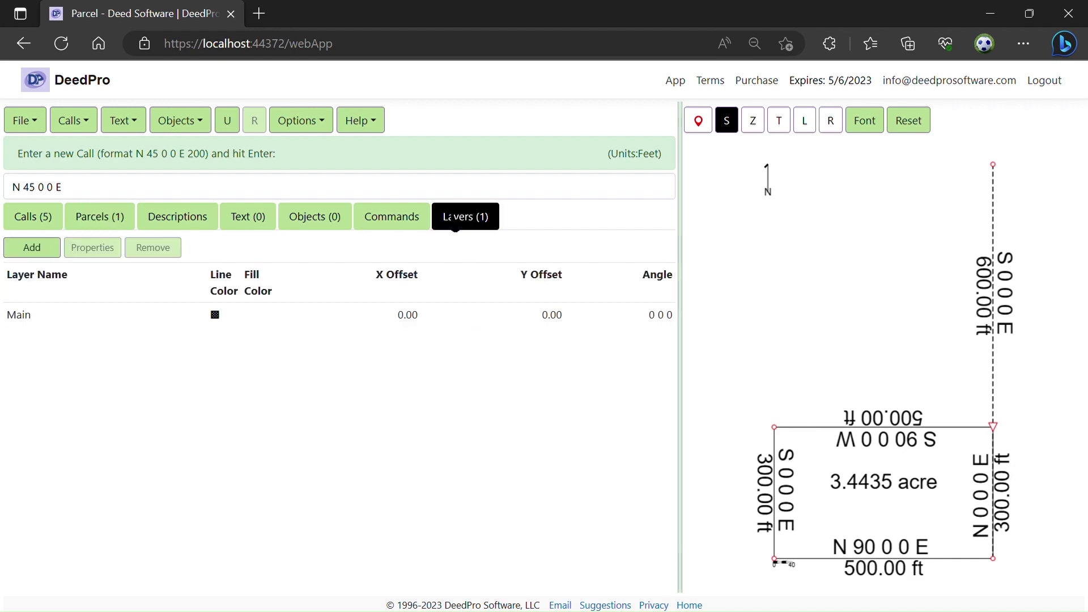
left_click(34, 252)
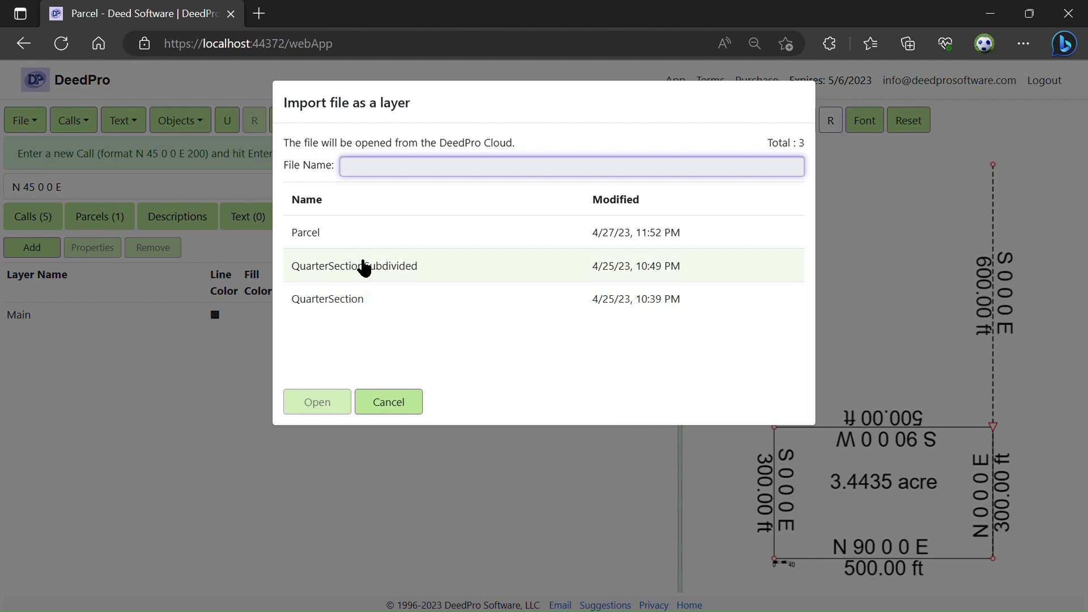
double_click(363, 267)
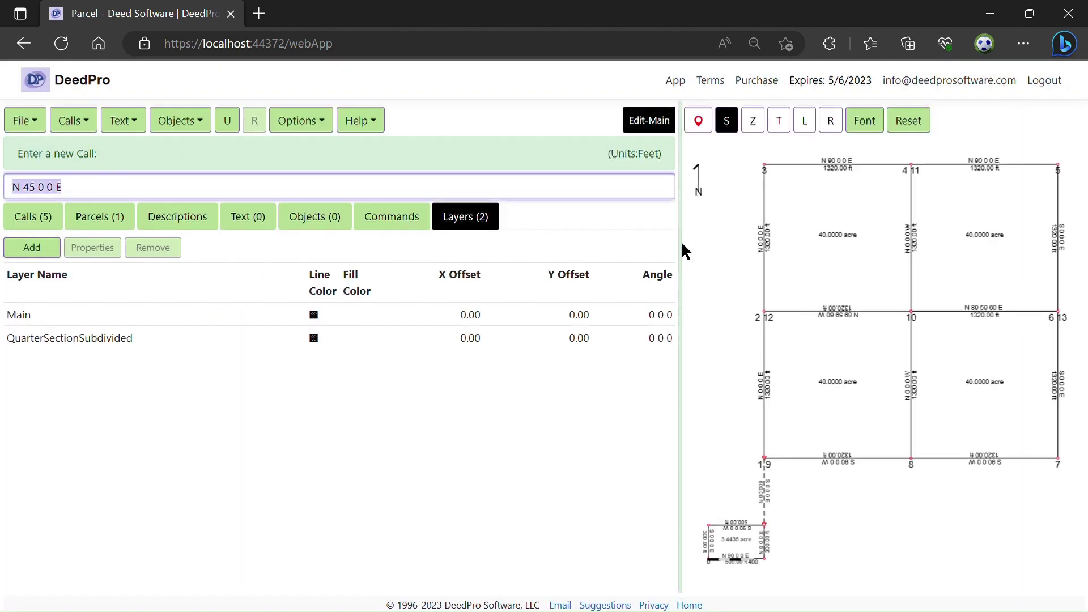
left_click(187, 321)
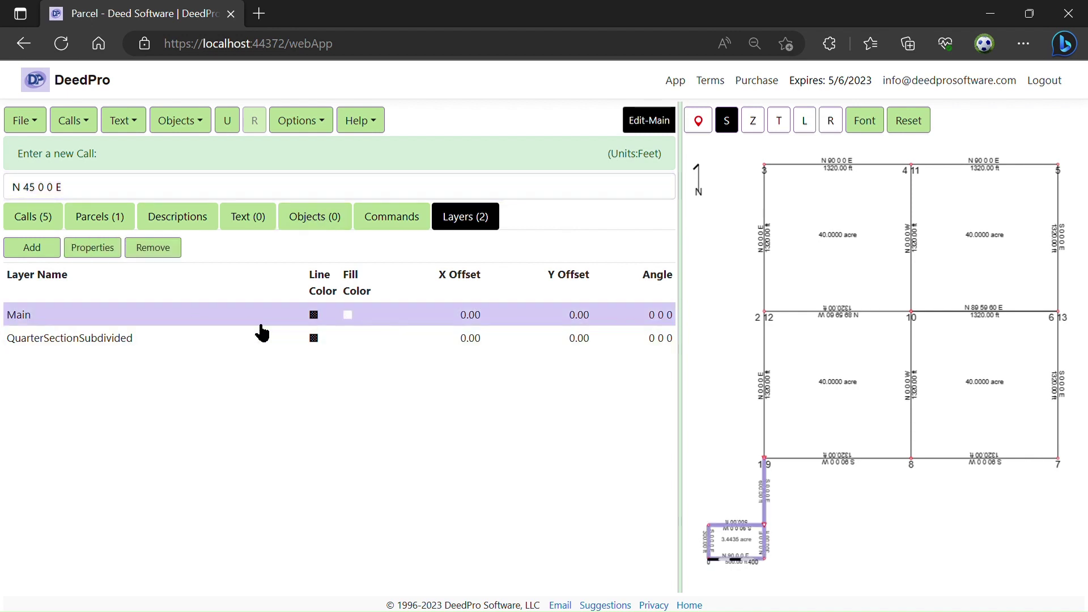
left_click(234, 340)
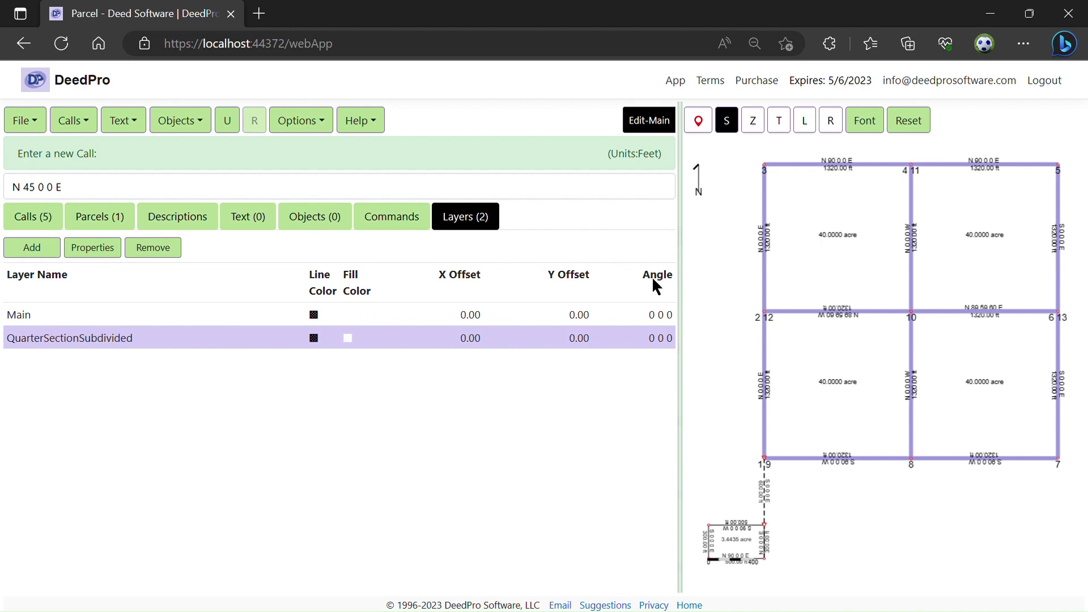
- Drag the quarter-section layer to offsets -2634.22, -2625.33 so the parcel sits in its northeast tract
left_click(976, 255)
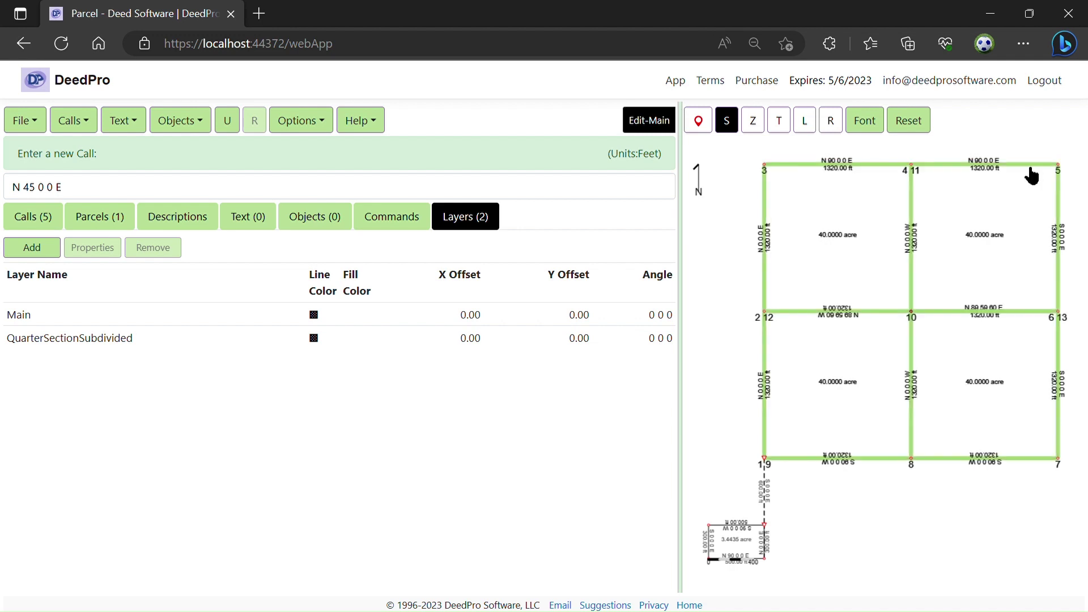
mouse_move(1031, 176)
left_mouse_down()
mouse_move(891, 352)
mouse_move(744, 455)
mouse_move(702, 452)
mouse_move(738, 465)
mouse_move(727, 460)
left_mouse_up()
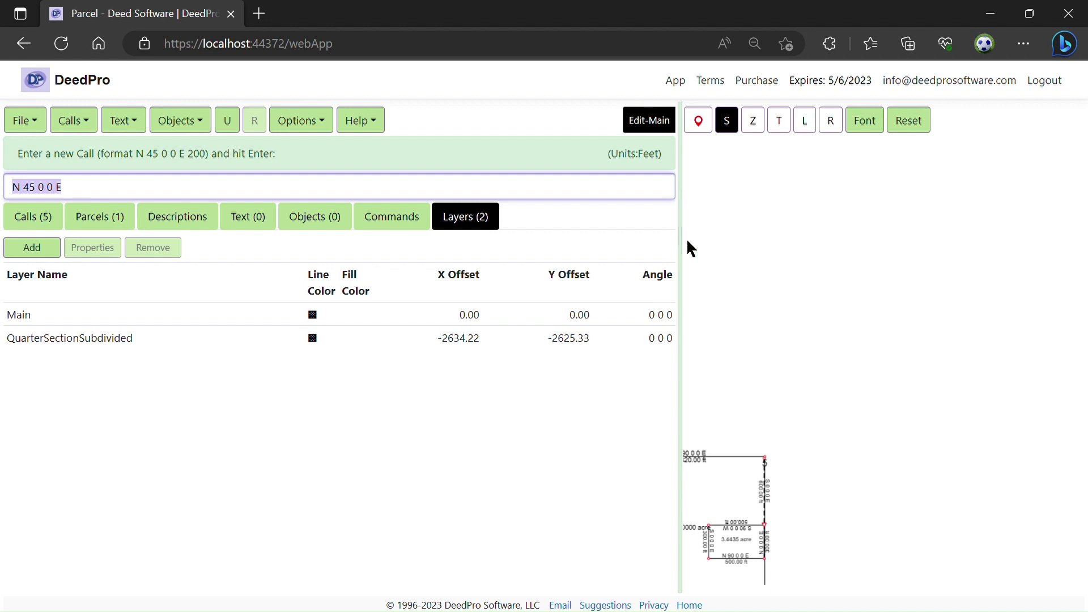
left_click(911, 121)
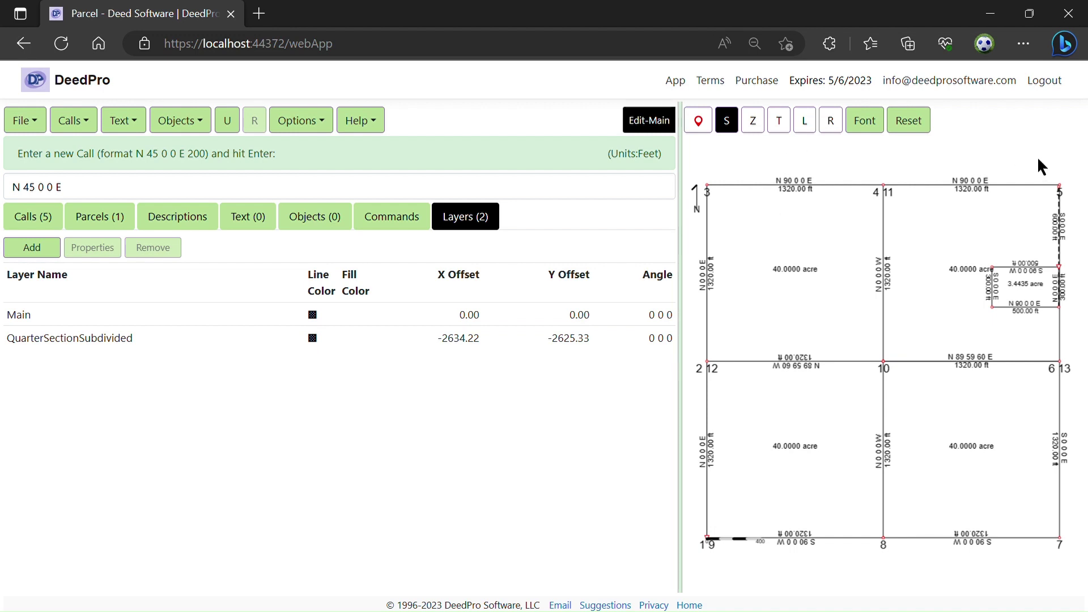
left_click(759, 124)
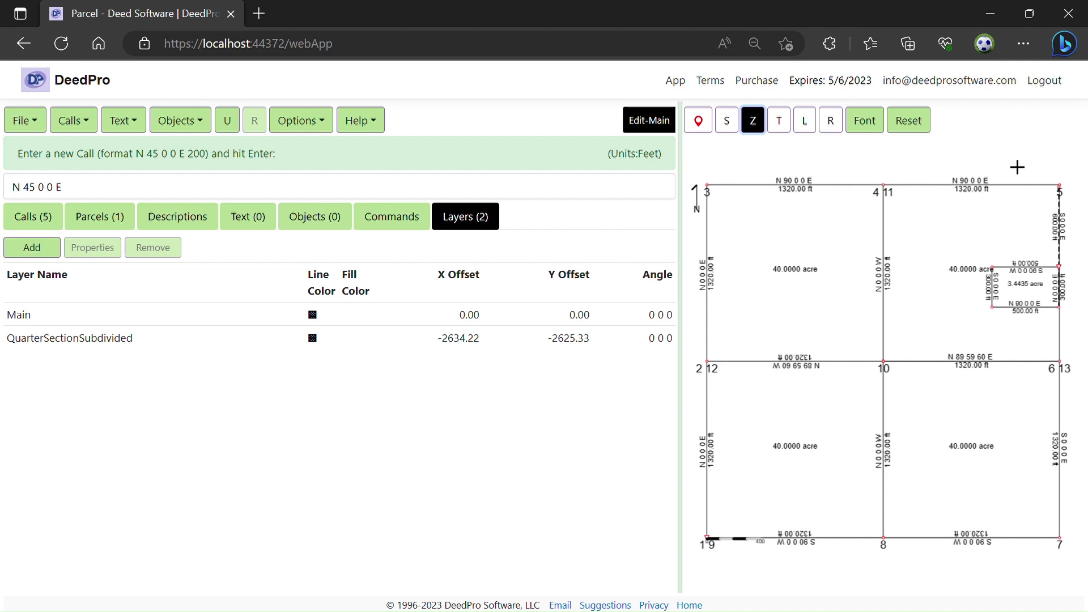
left_click_drag(1072, 198, 1070, 211)
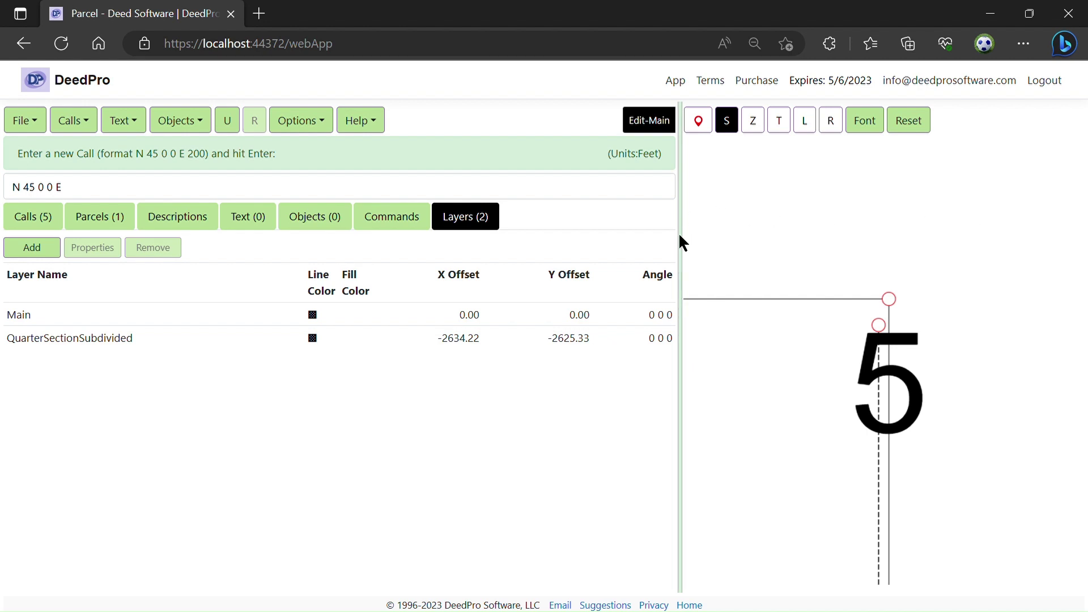
left_click(902, 119)
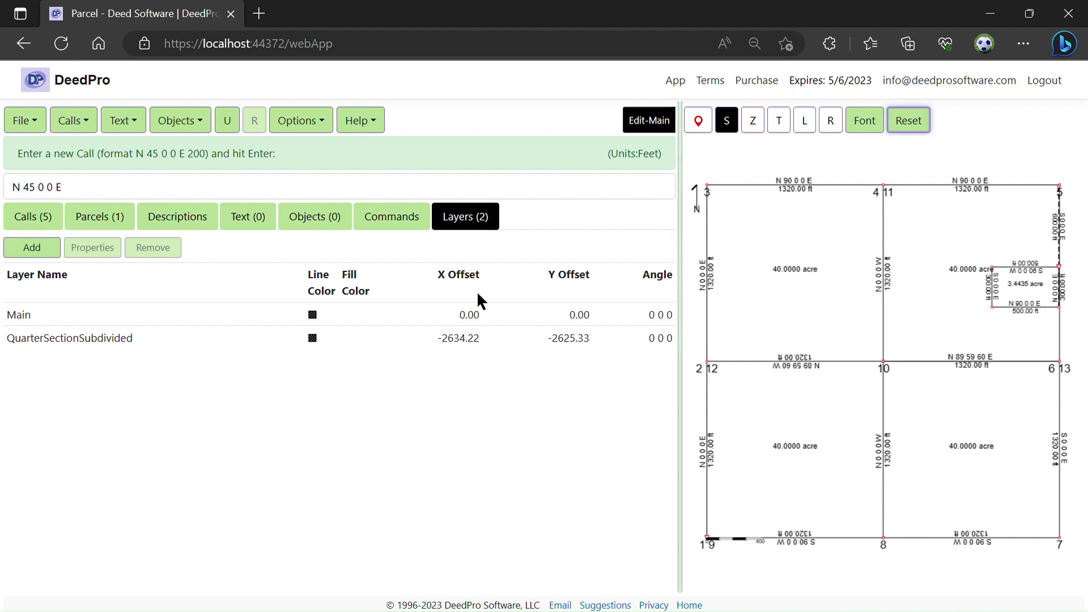
- Round the QuarterSectionSubdivided layer's X and Y offsets both to -2640.00
double_click(408, 343)
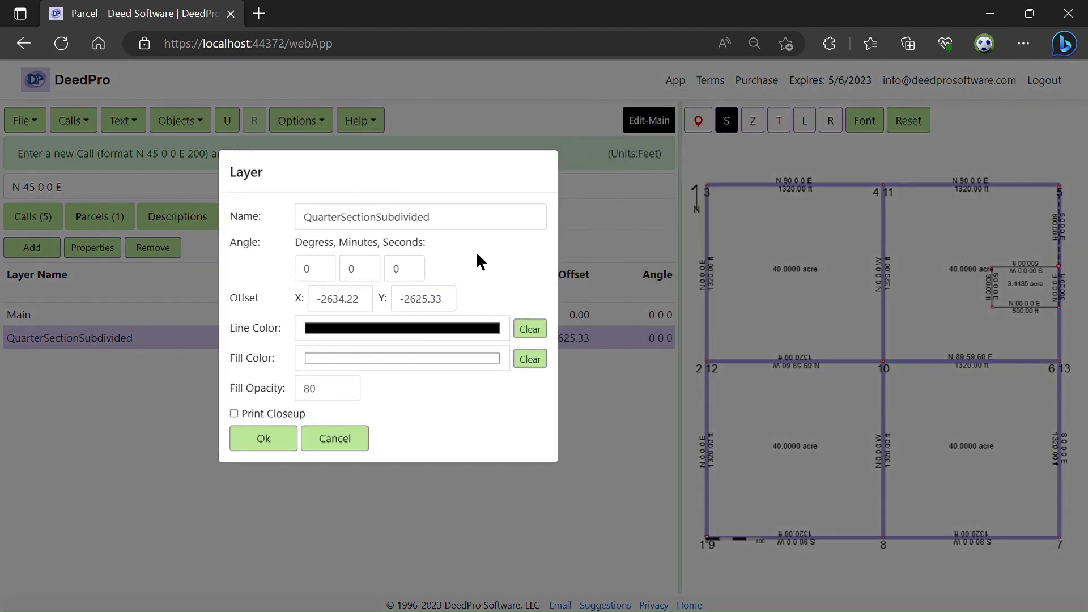
left_click(344, 309)
left_click(346, 309)
key("Left")
key("Left")
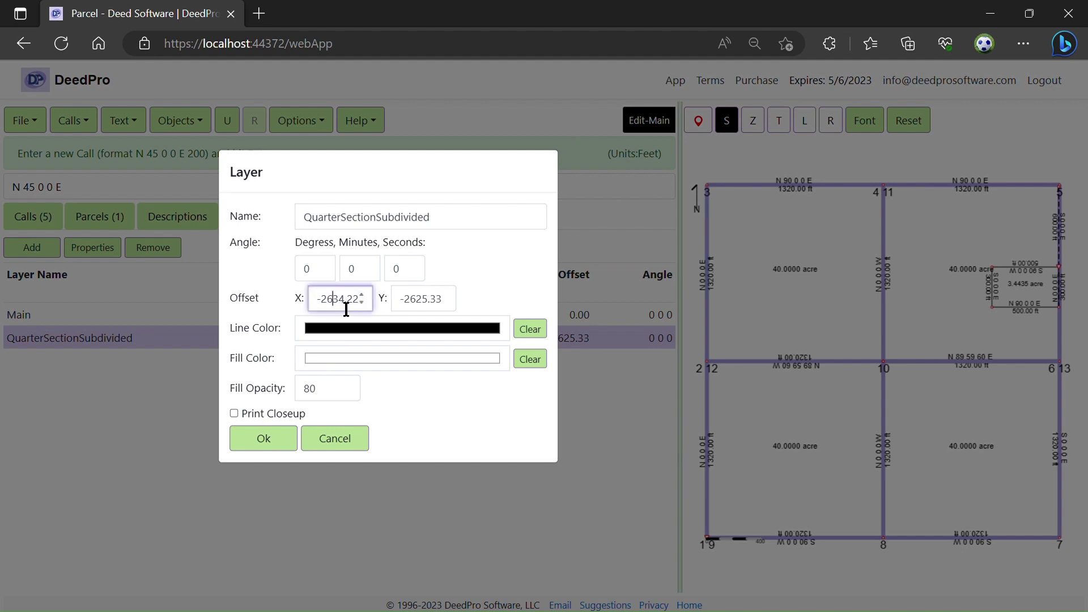
type("40")
key("Delete")
key("Delete")
key("Delete")
key("Delete")
key("Delete")
key("Tab")
key("Right")
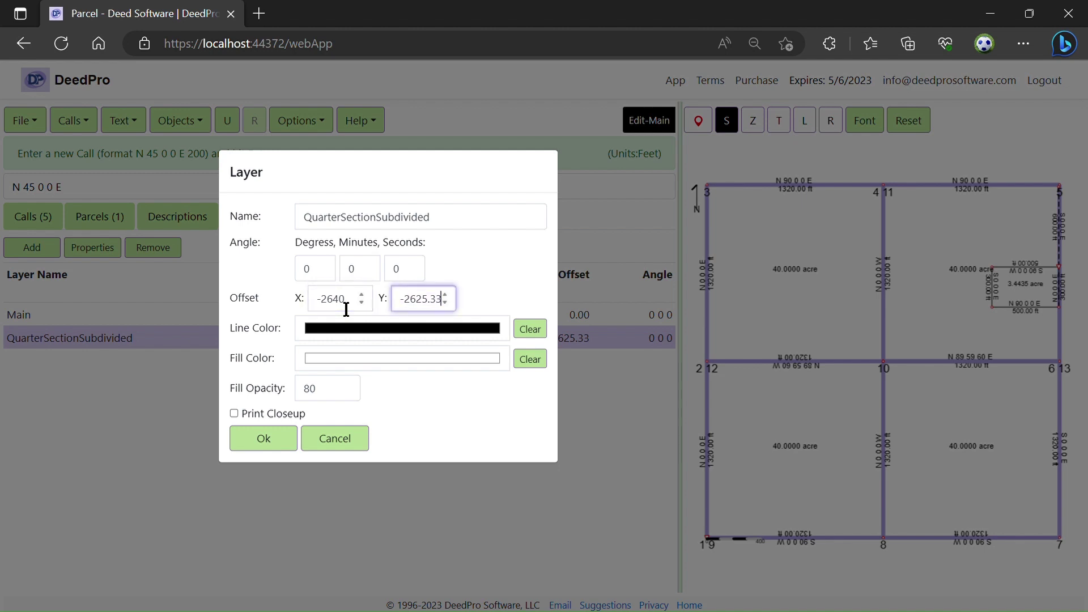
key("Left")
key("Left")
key("Left")
key("Left")
key("Left")
type("40")
key("Delete")
key("Delete")
key("Delete")
key("Delete")
left_click(281, 448)
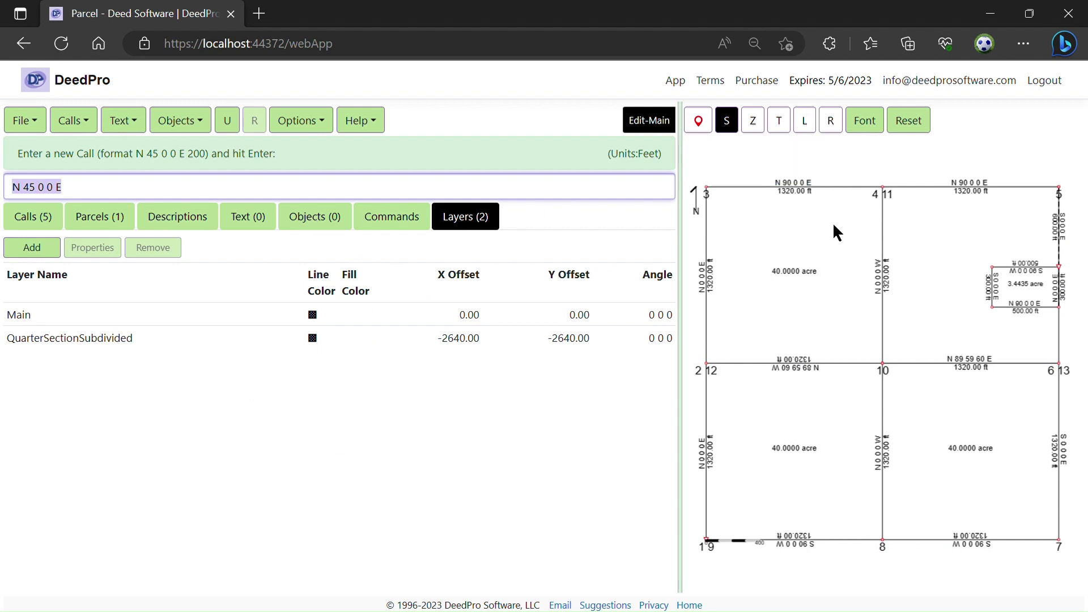
left_click(525, 318)
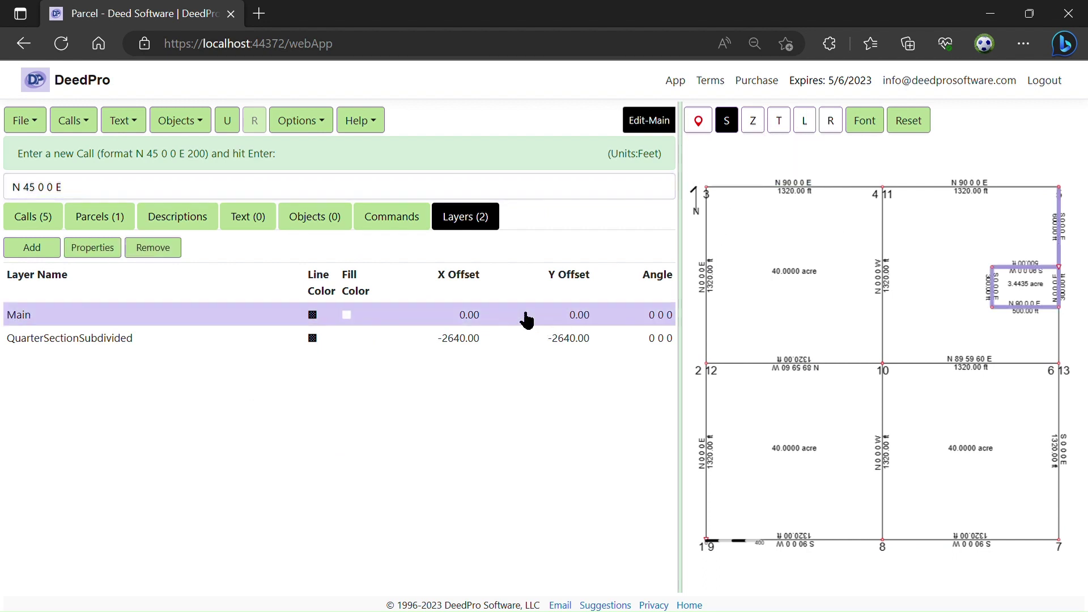
left_click(517, 337)
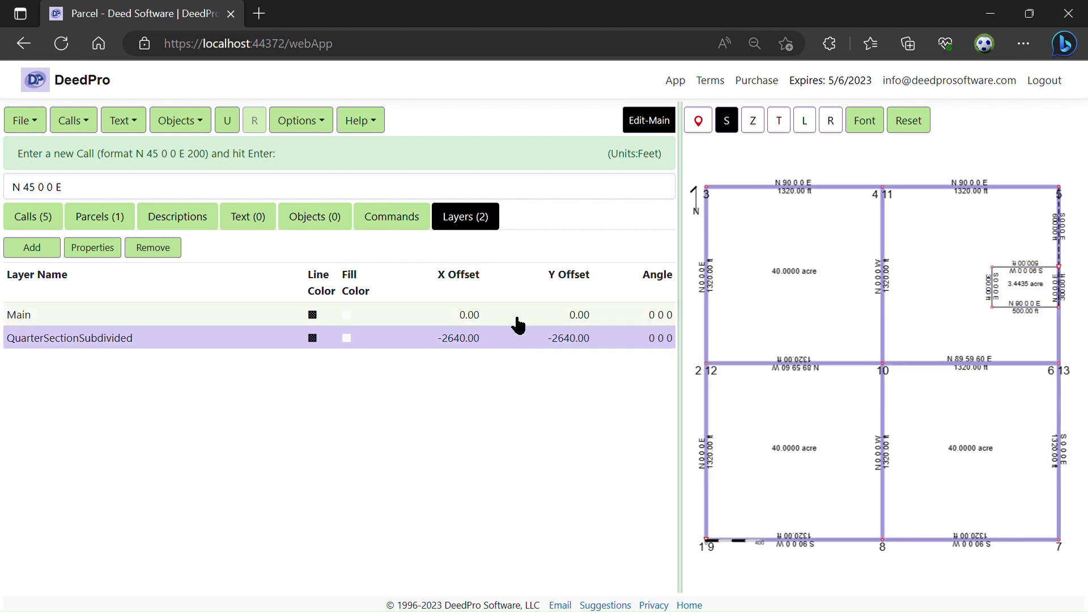
left_click(517, 321)
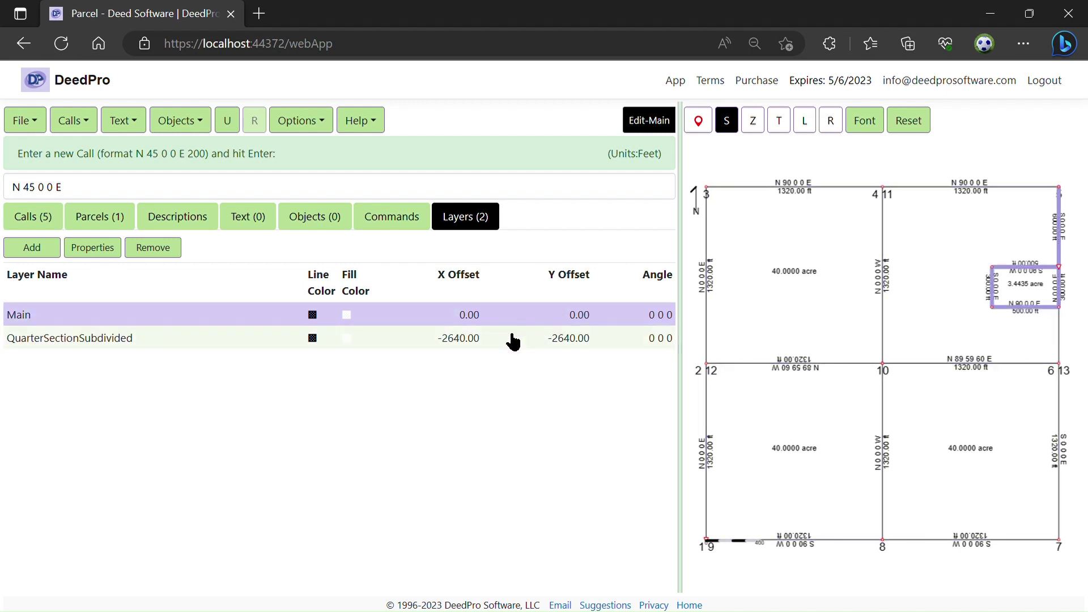
left_click(510, 338)
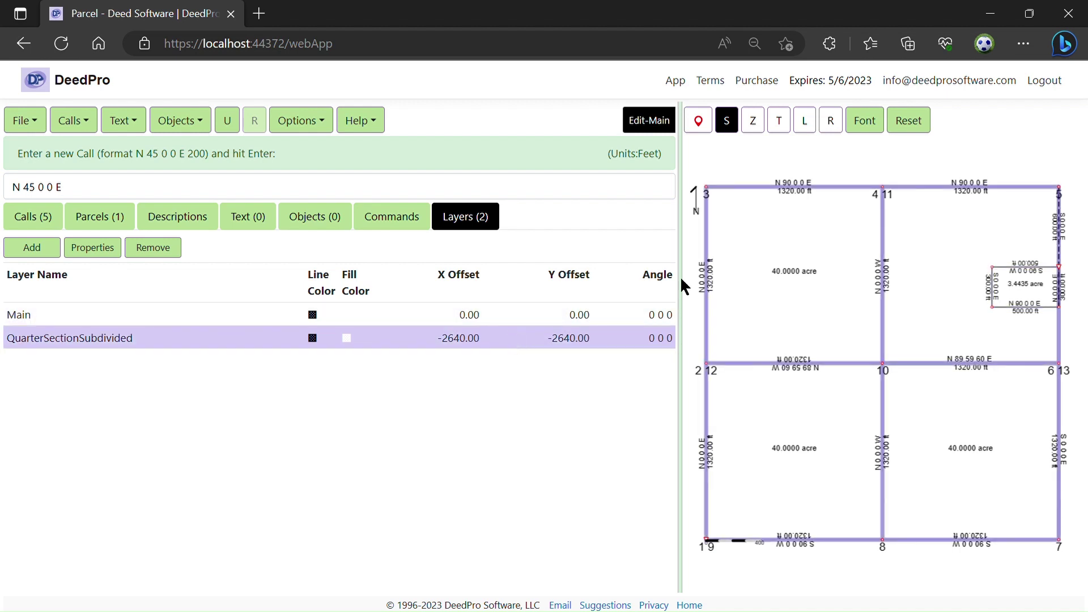
left_click(794, 337)
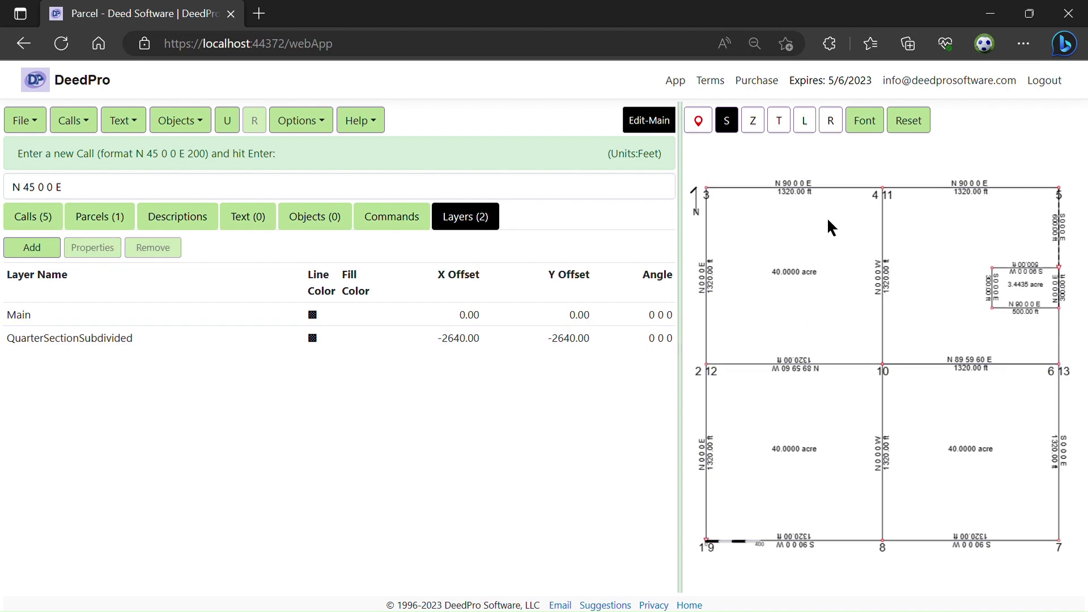
- Give the Main layer a light cyan fill at 80 opacity
double_click(394, 313)
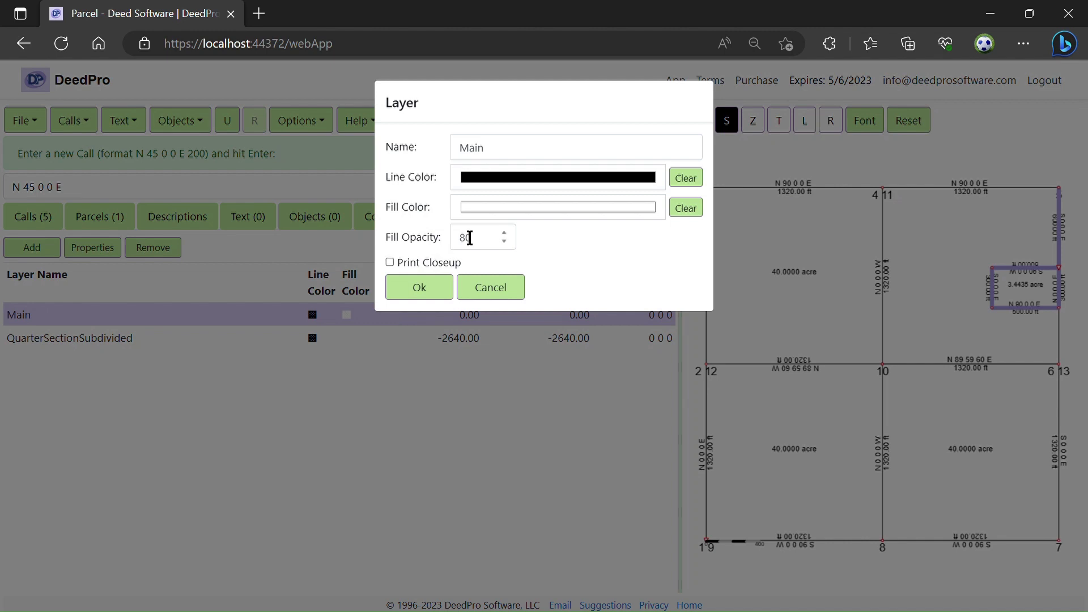
left_click(476, 204)
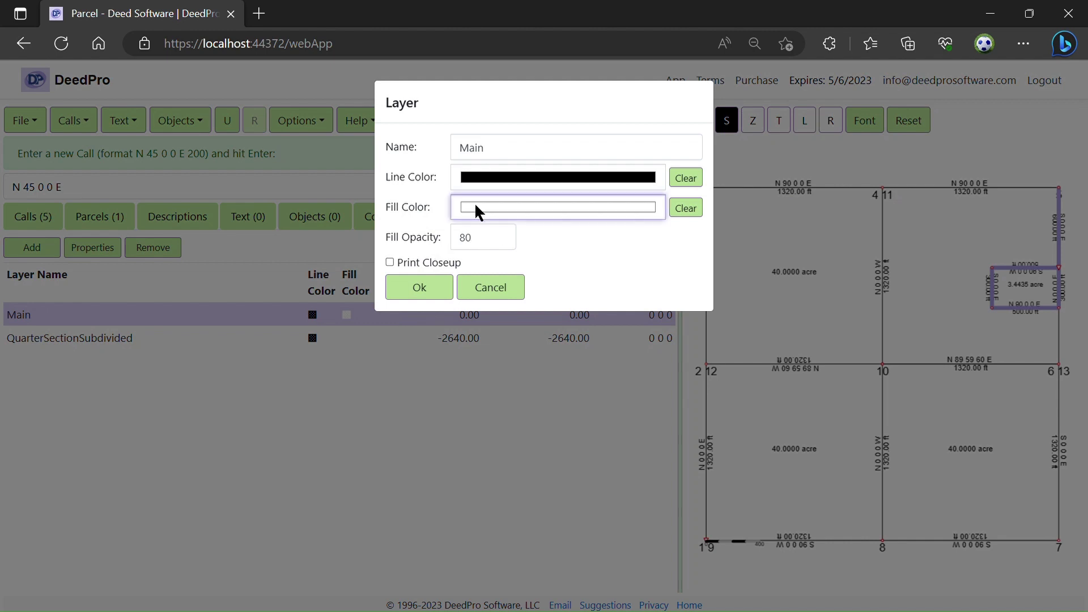
left_click(553, 333)
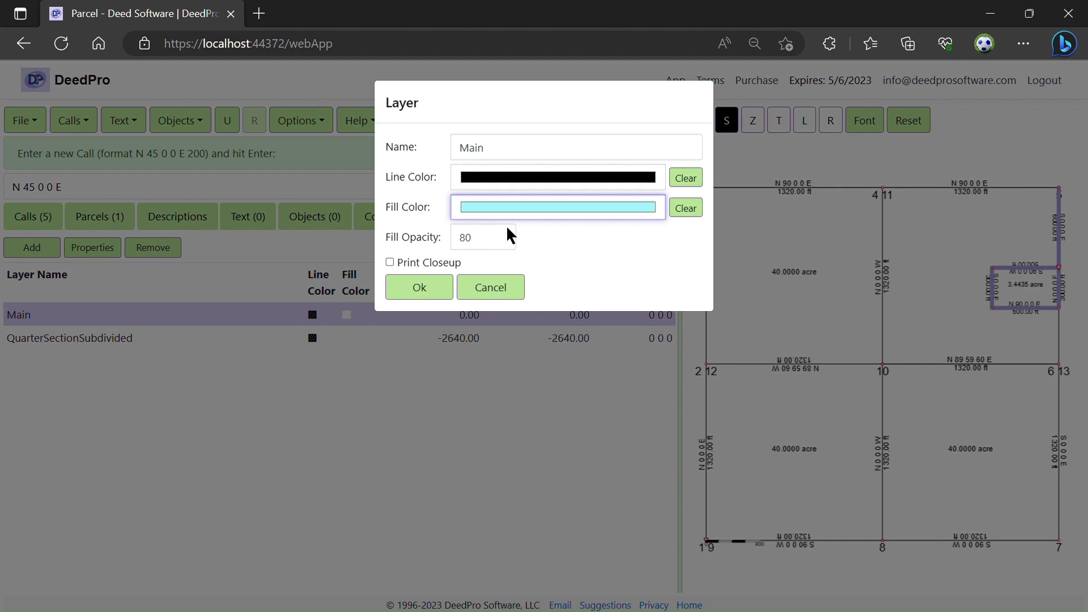
key("Tab")
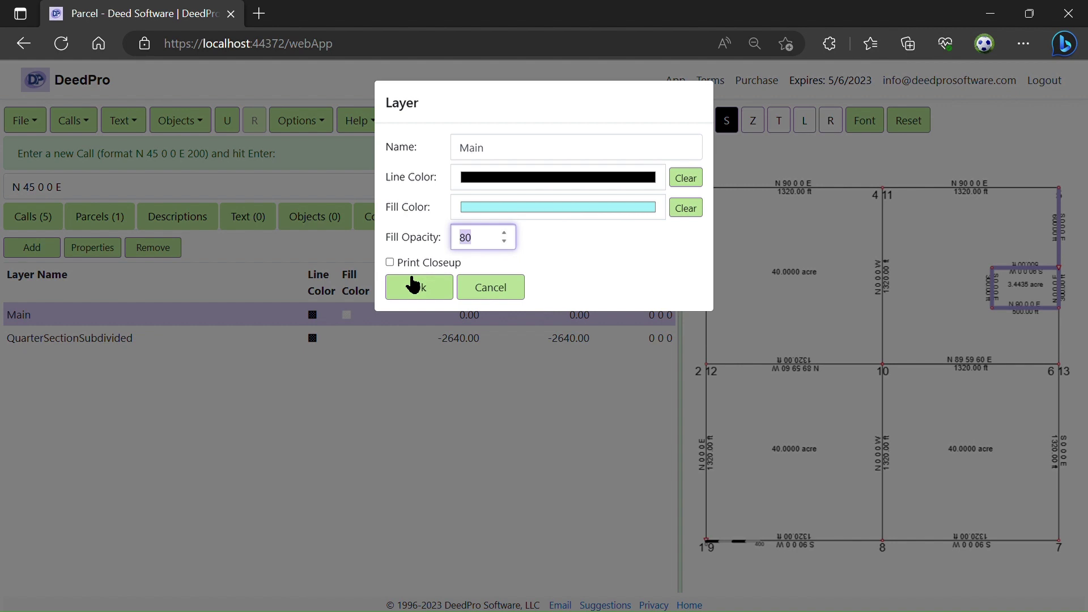
left_click(416, 287)
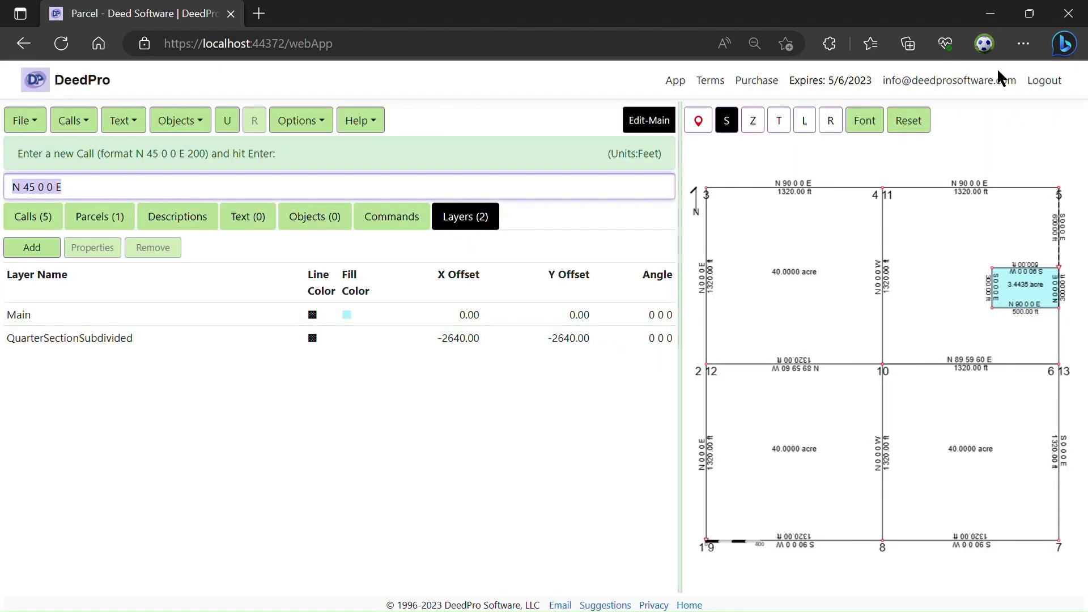
left_click(831, 225)
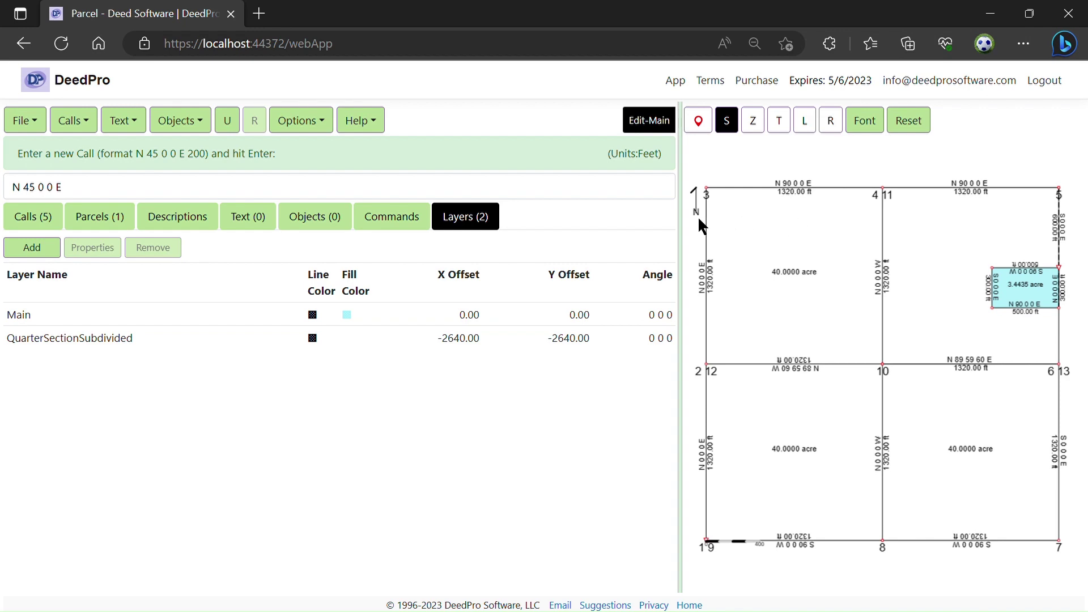
- Turn on Print Closeup in the Main layer's properties
double_click(370, 318)
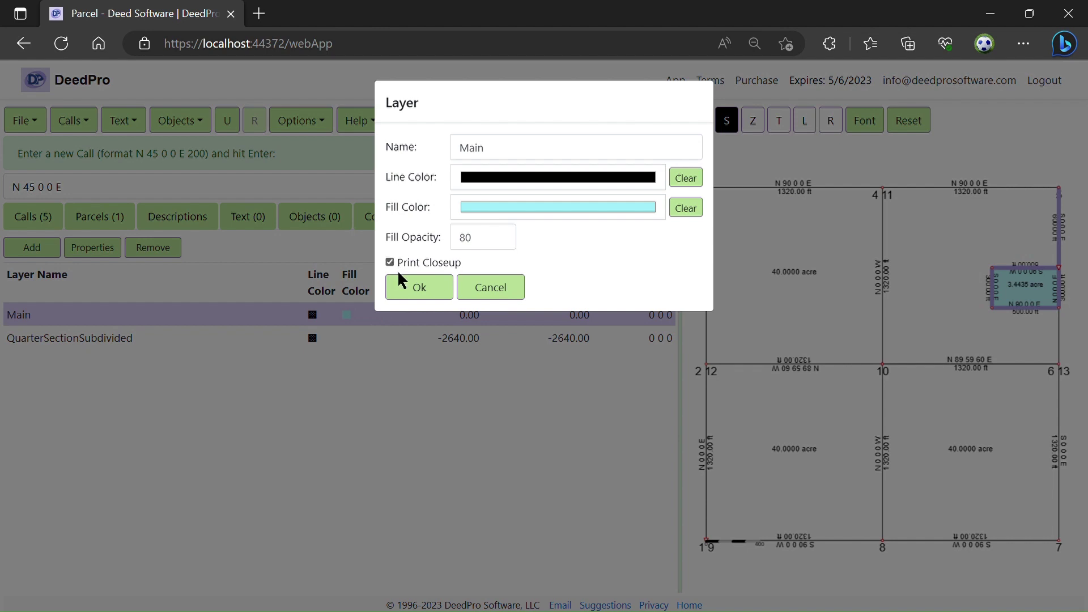
left_click(415, 286)
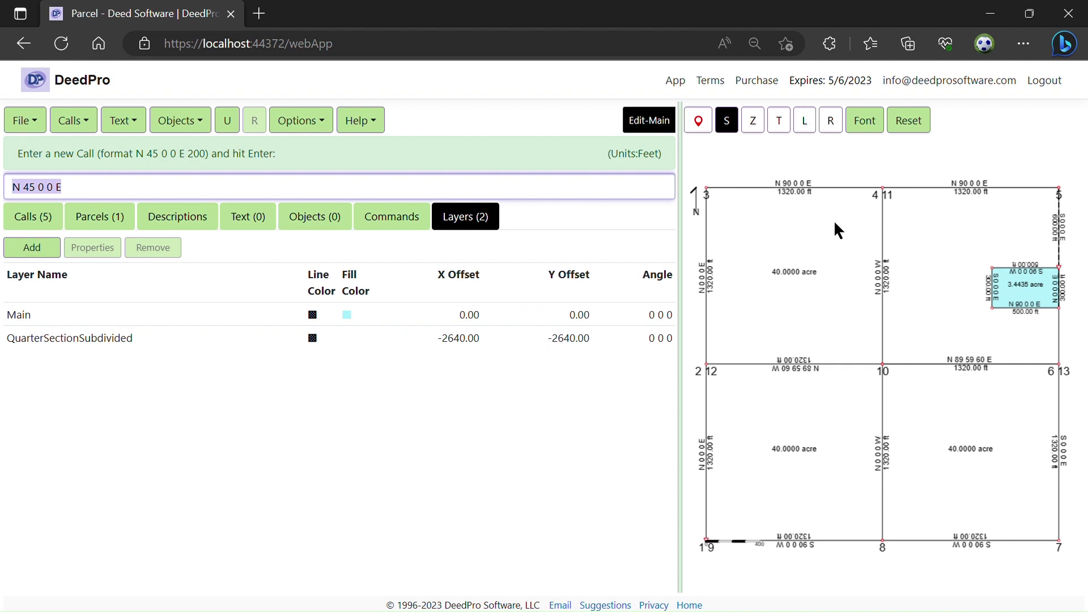
left_click(25, 120)
left_click(60, 301)
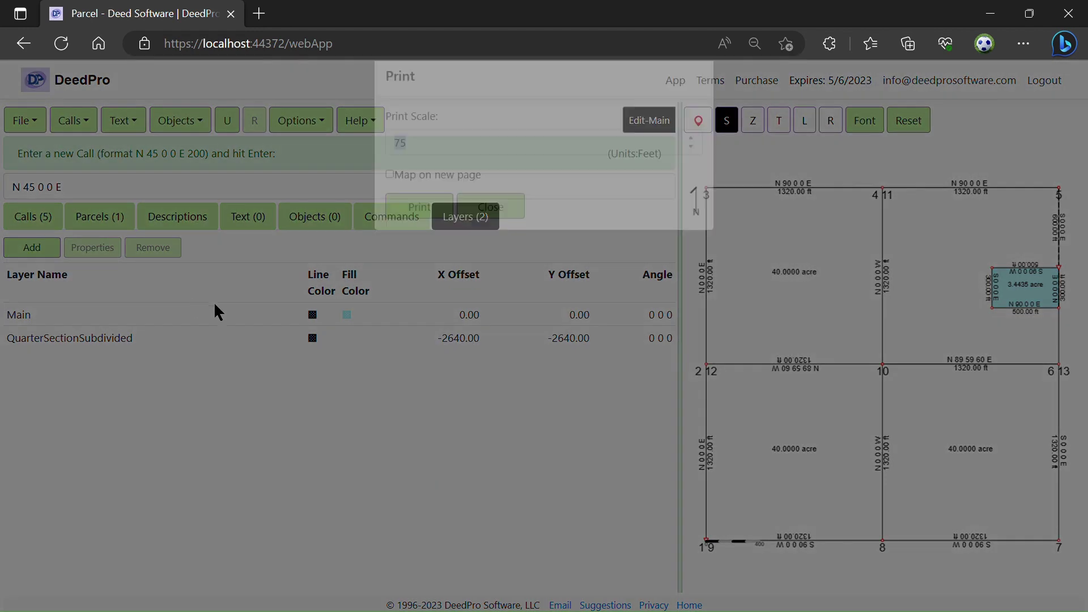
left_click(417, 229)
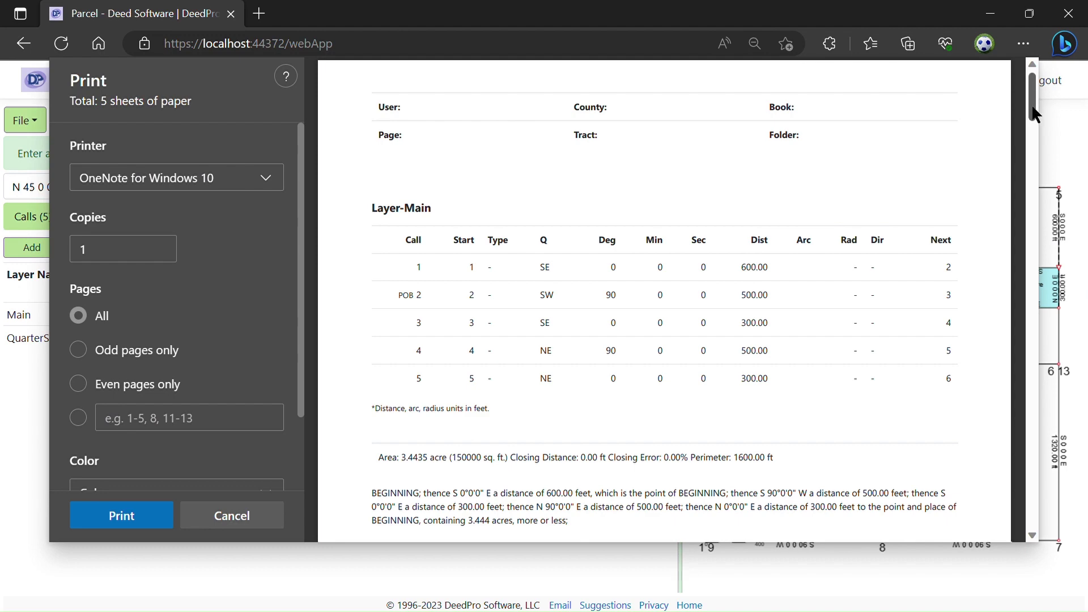
left_click_drag(1035, 114, 1011, 292)
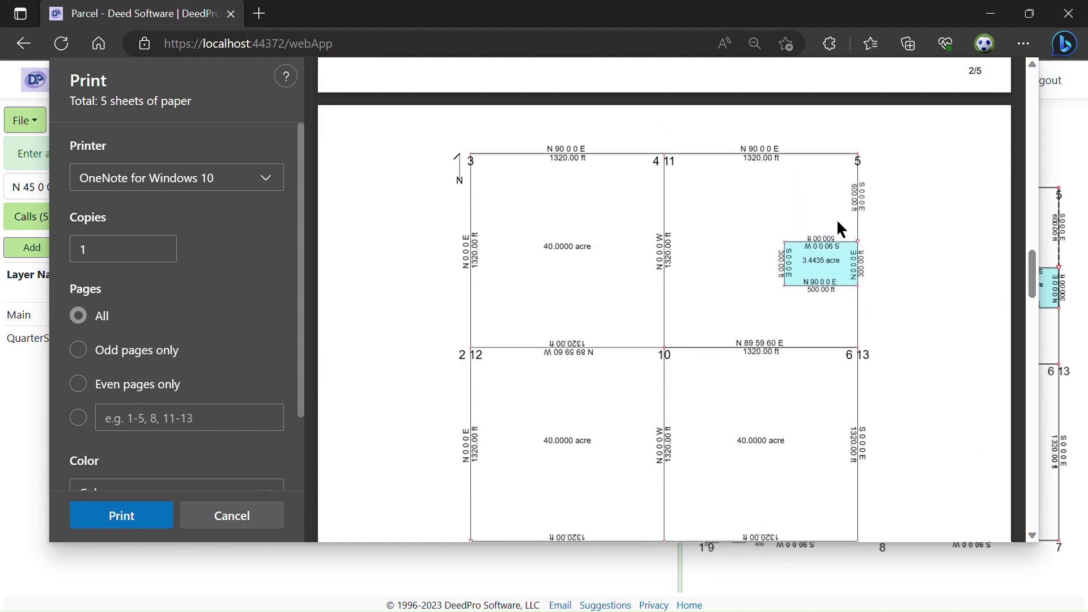
left_click(218, 516)
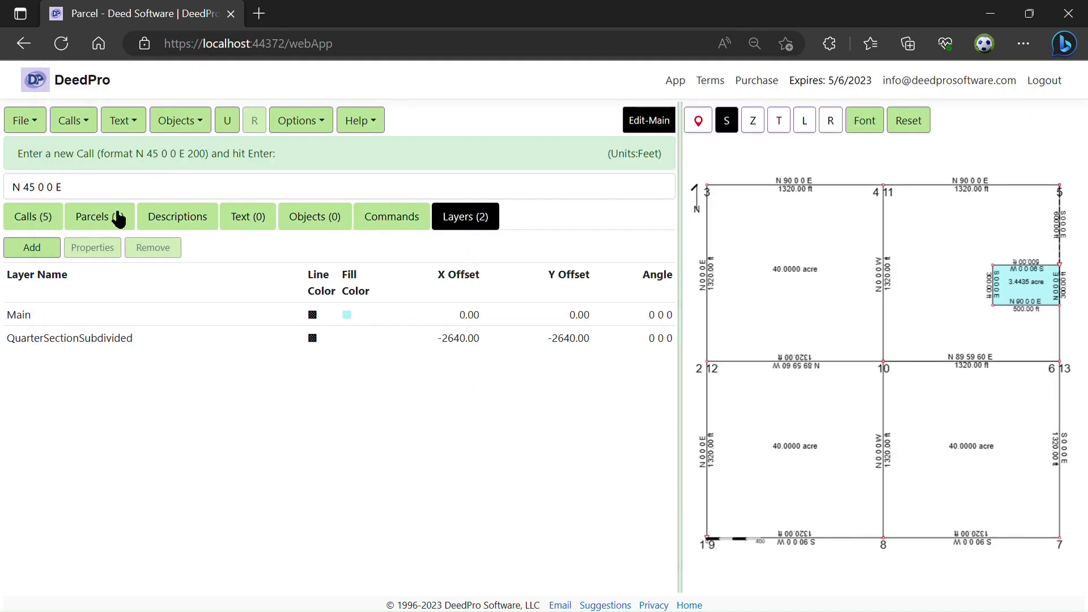